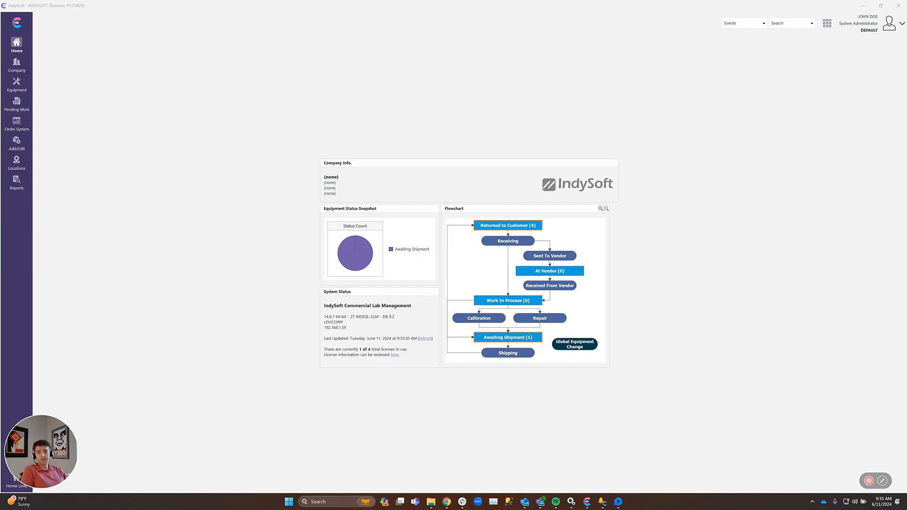
left_click_drag(0, 179, 86, 179)
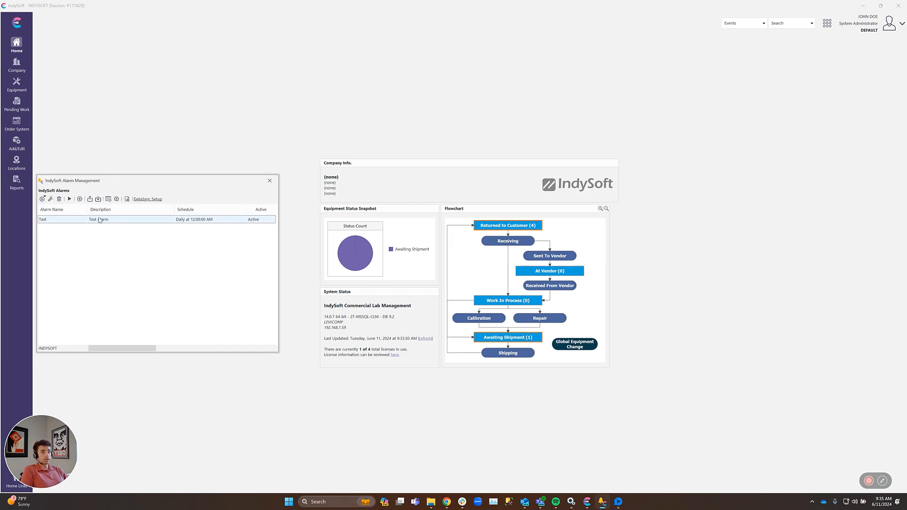
double_click(74, 223)
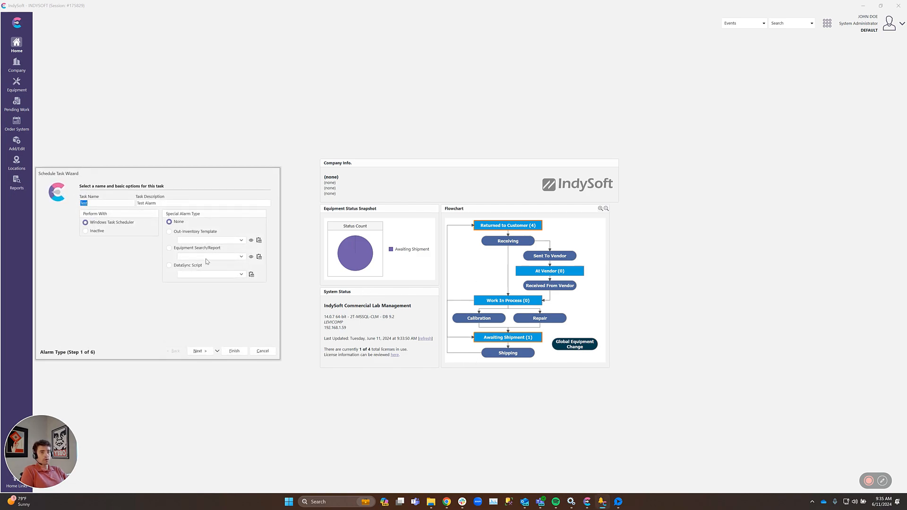
left_click(262, 351)
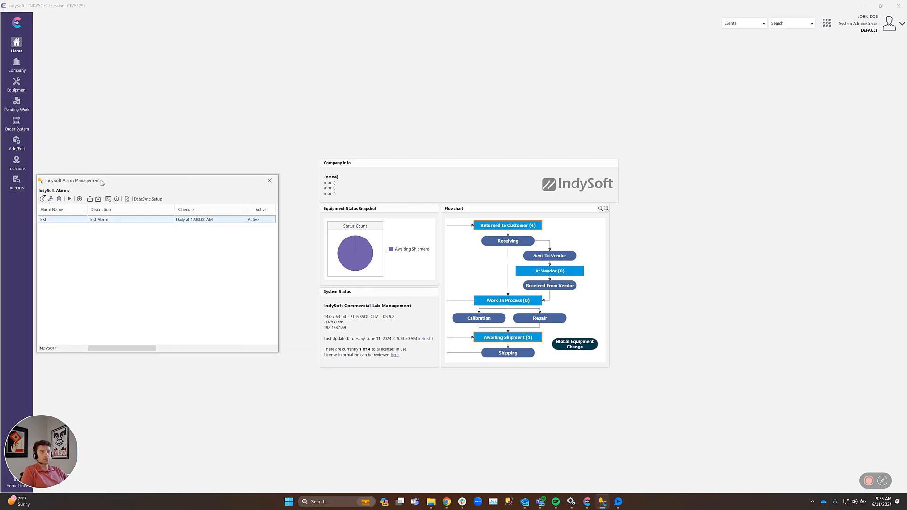
Display the available modules in the main IndySoft window and return to Alarm Management.
left_click(795, 147)
left_click(827, 23)
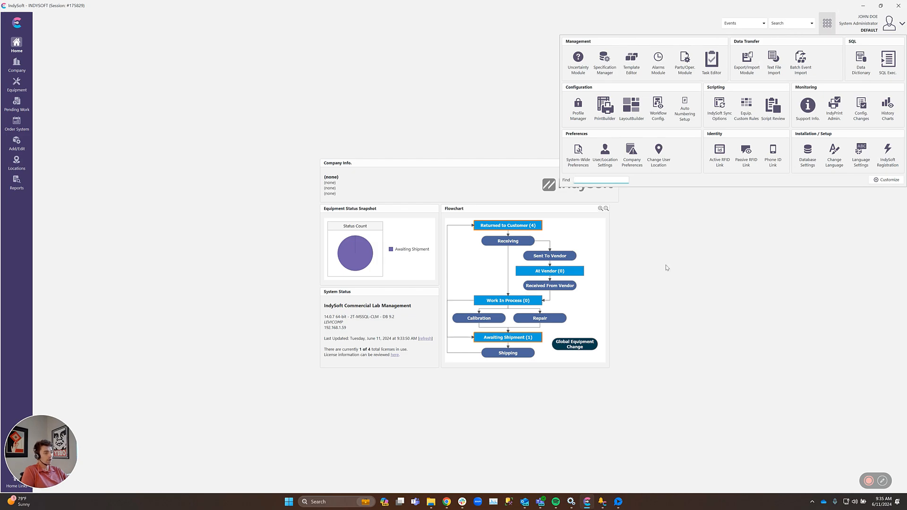
left_click(603, 501)
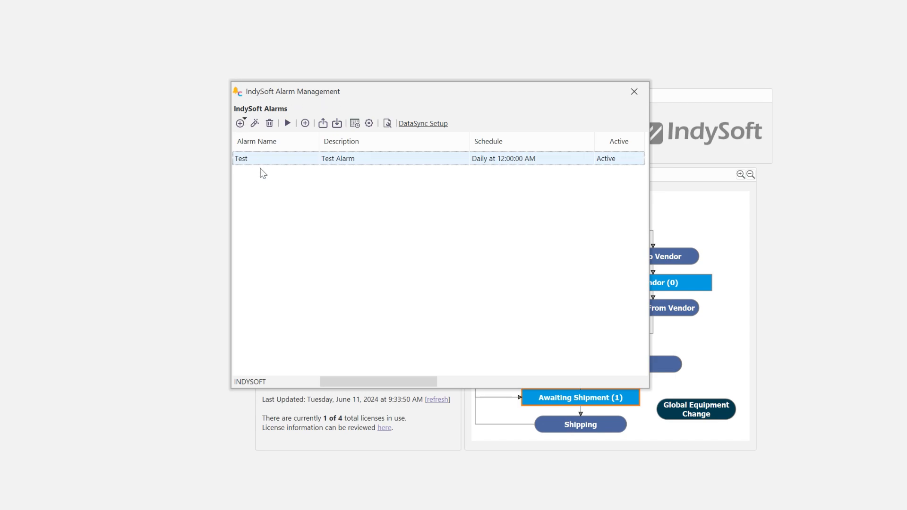
Edit the Test alarm and set its special alarm type to Equipment Search/Report with the Alarm Test template.
double_click(278, 160)
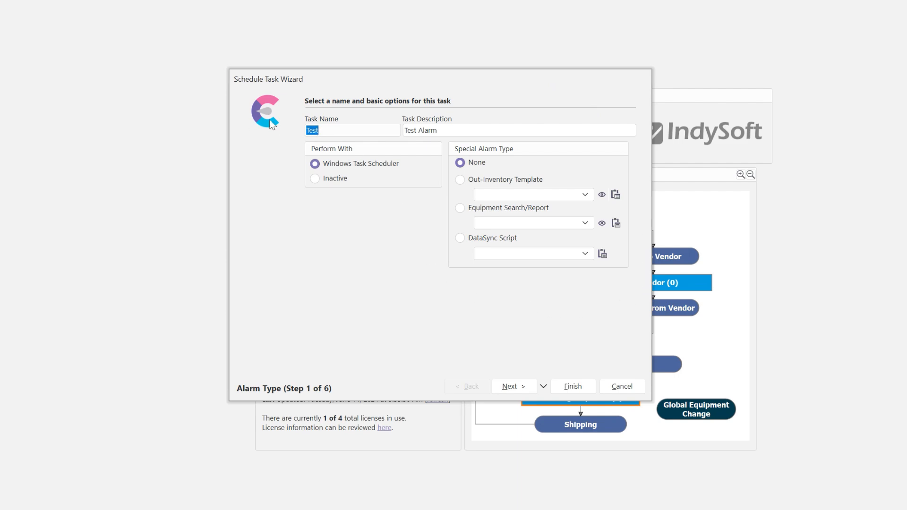
left_click(461, 206)
left_click(548, 223)
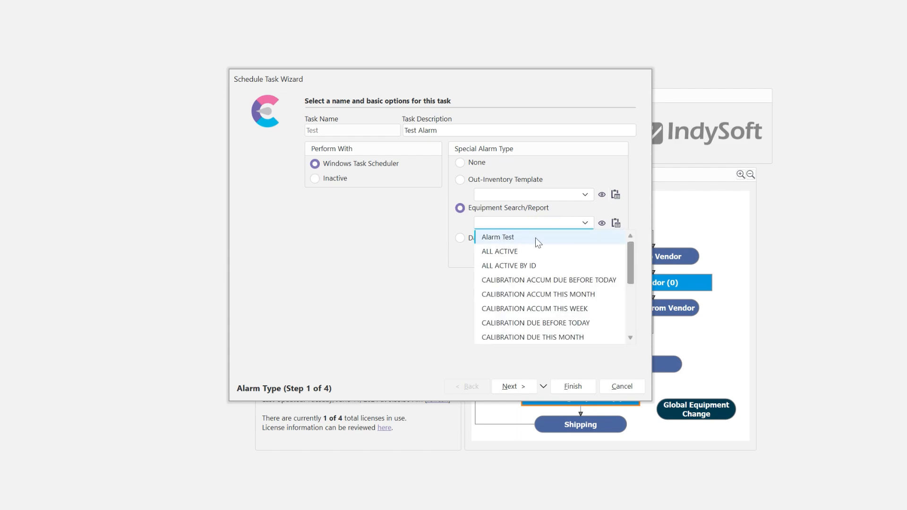
left_click(531, 238)
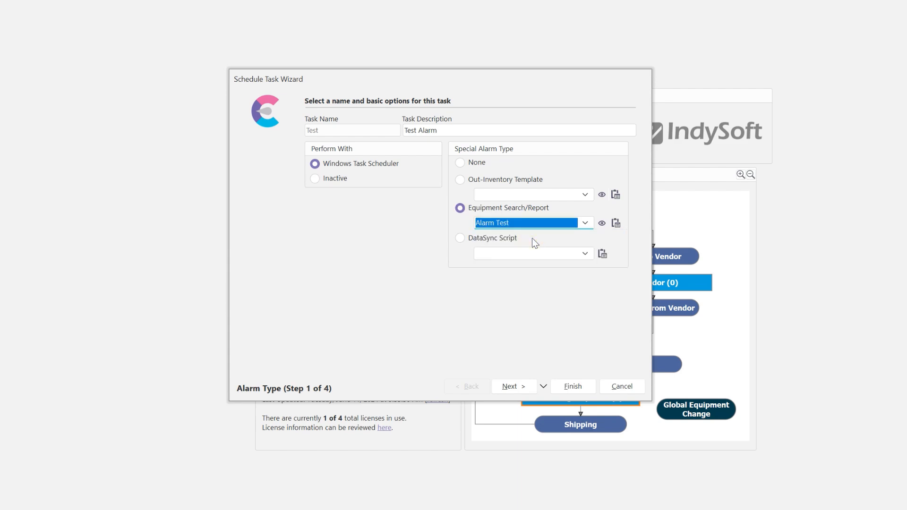
Open the Alarm Test equipment search/report and run its search for active equipment.
left_click(601, 223)
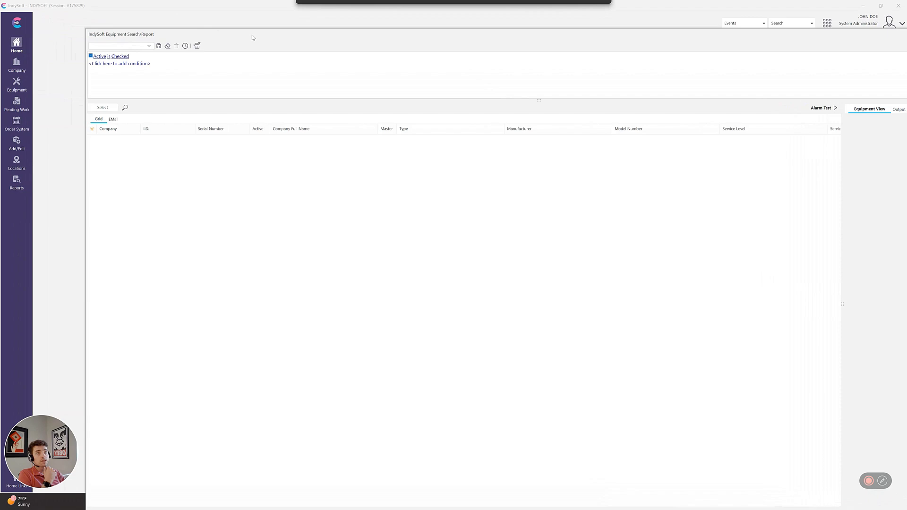
left_click_drag(253, 37, 213, 56)
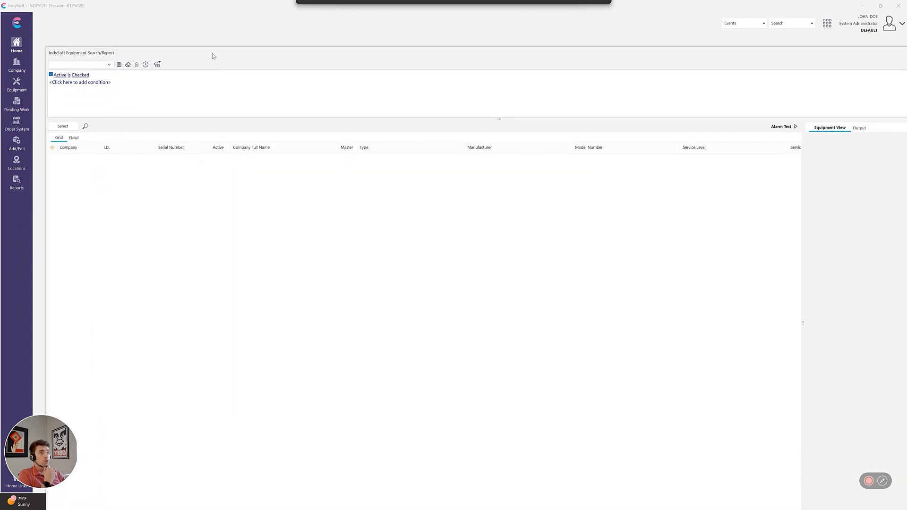
left_click(85, 126)
left_click(453, 263)
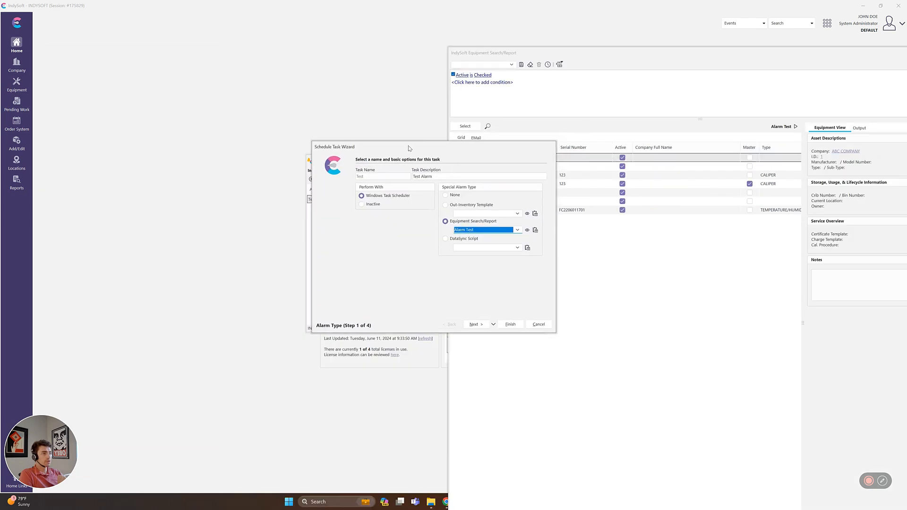
left_click_drag(633, 55, 646, 91)
left_click(413, 150)
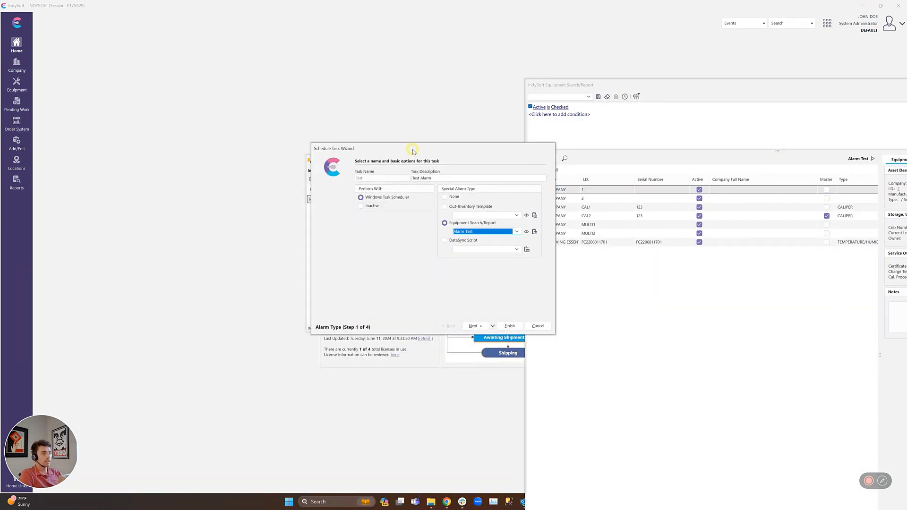
left_click(630, 90)
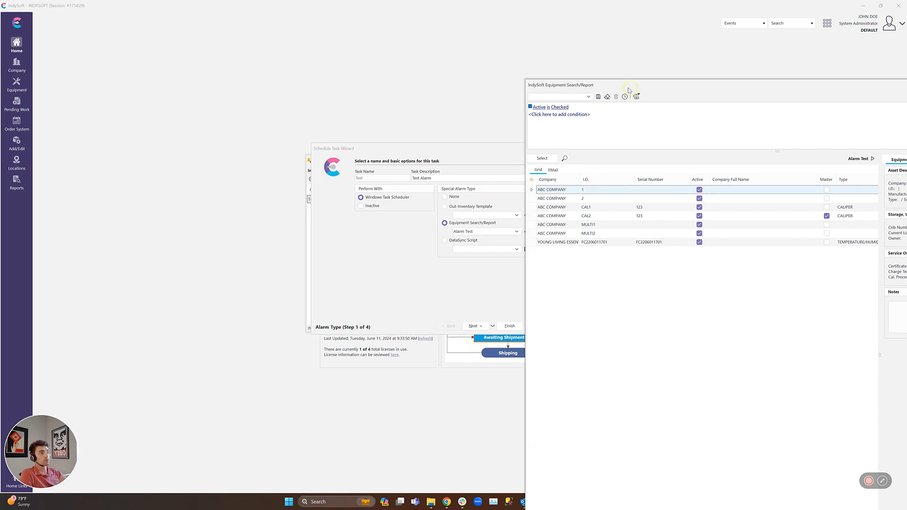
Set the Alarm Test report's output destination to Excel - EMail, then save and close the report.
left_click_drag(685, 87, 369, 36)
left_click(618, 110)
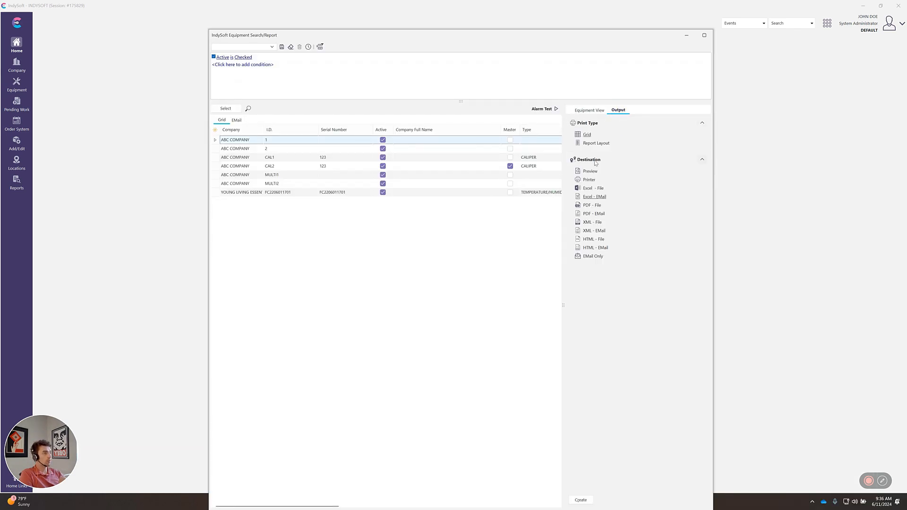
left_click(592, 197)
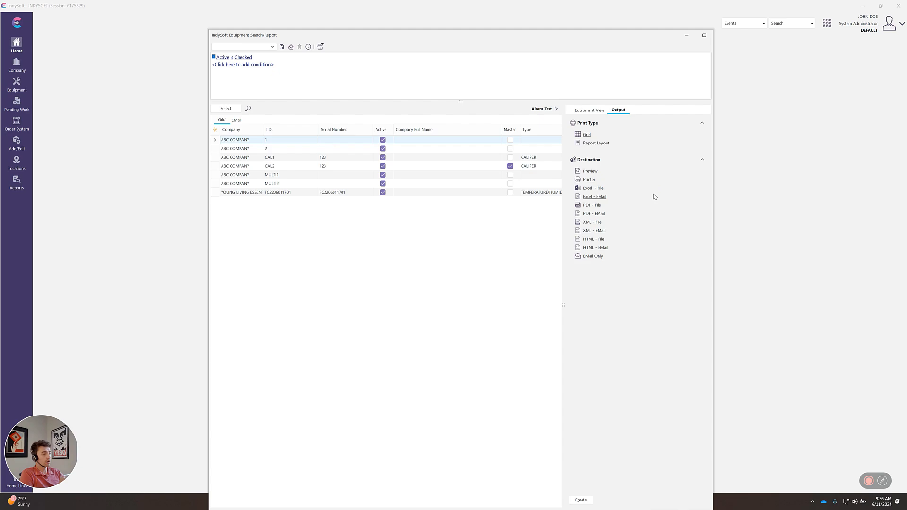
left_click_drag(532, 41, 533, 23)
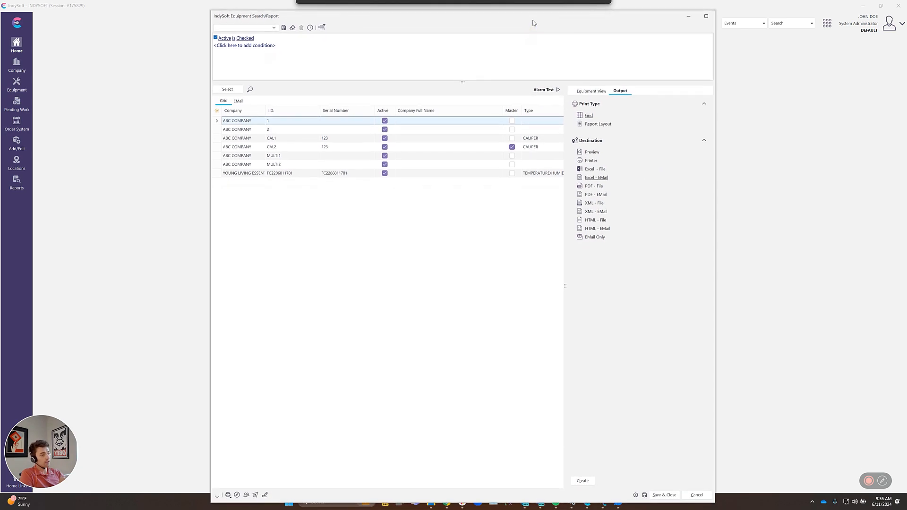
left_click(657, 494)
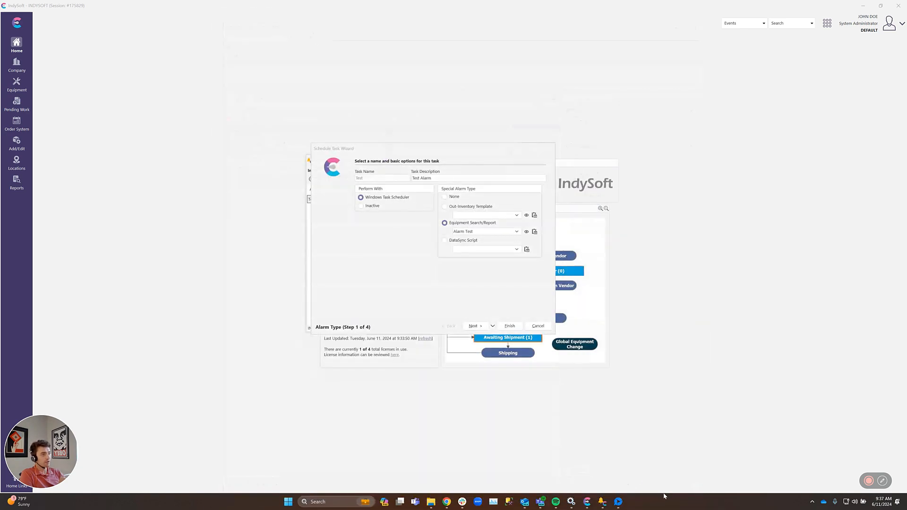
Check the alarm's email distribution options in the Schedule Task Wizard and finish the wizard.
left_click(474, 326)
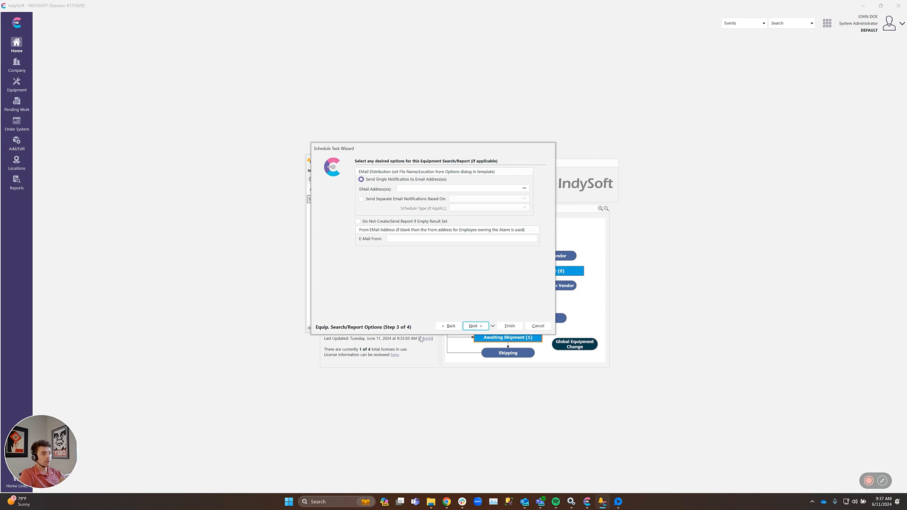
left_click(449, 326)
left_click(450, 326)
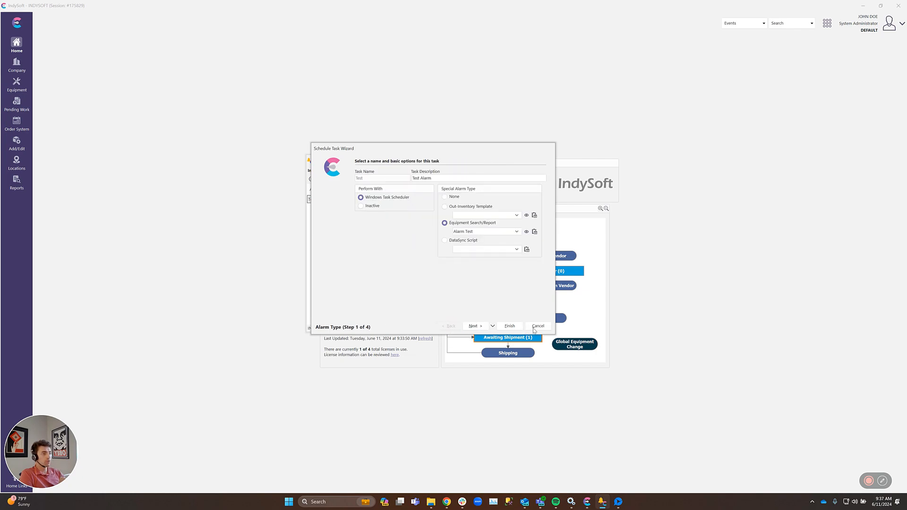
left_click(509, 326)
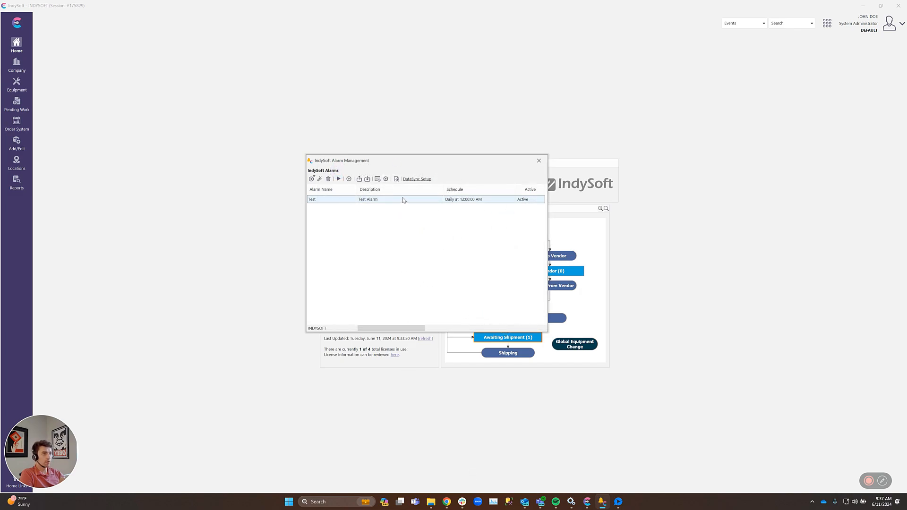
Set the Alarm Test report's output destination to Excel - File, save it and return to the alarm list.
double_click(456, 200)
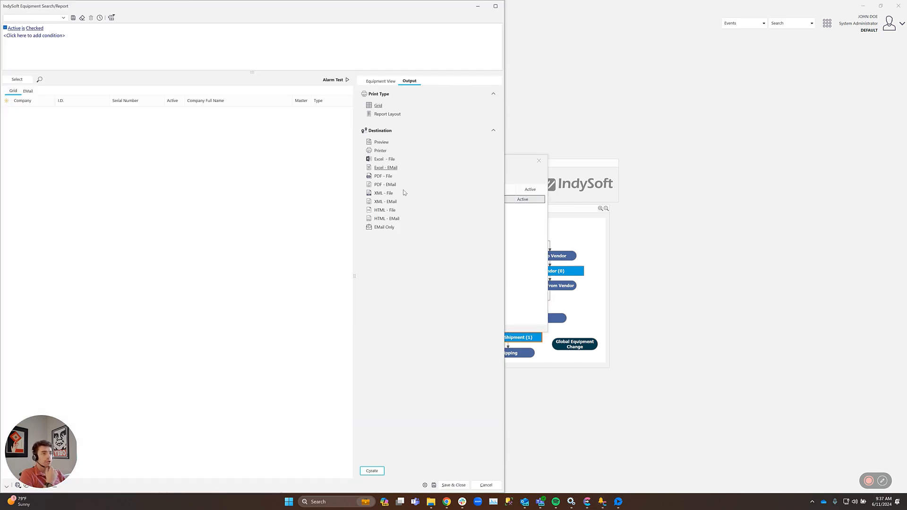
left_click(391, 162)
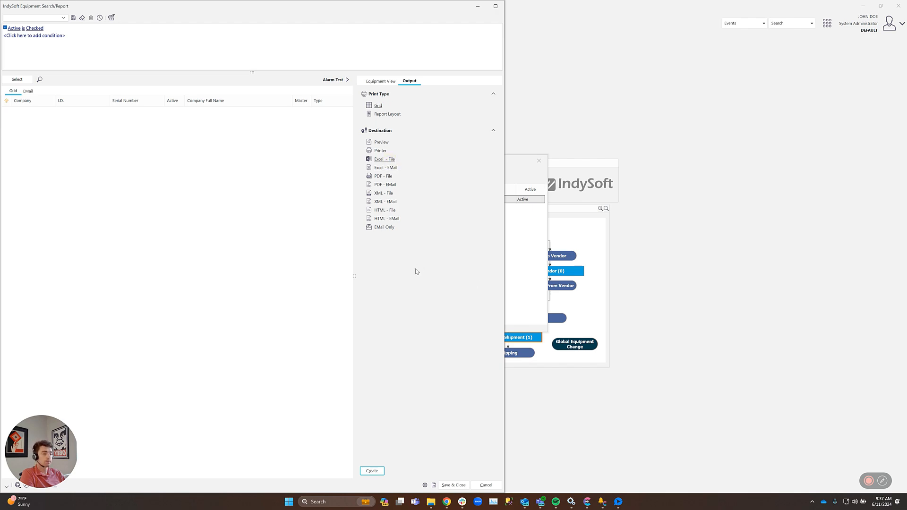
left_click(434, 486)
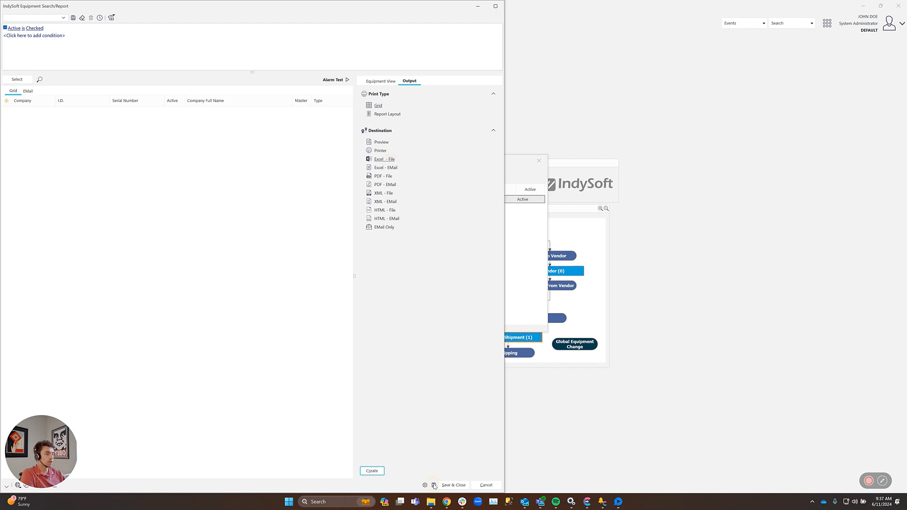
left_click(521, 266)
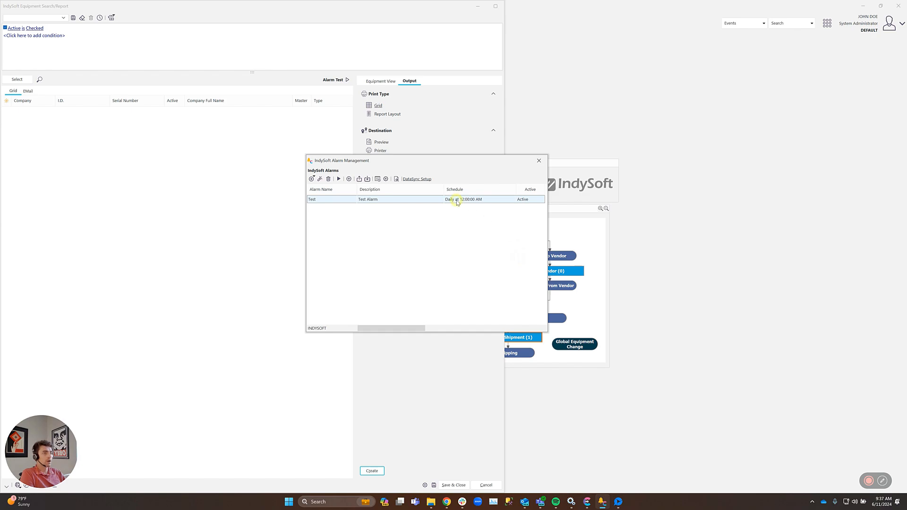
Review the Test alarm's Equip. Search/Report Options for file output and cancel the wizard.
double_click(395, 200)
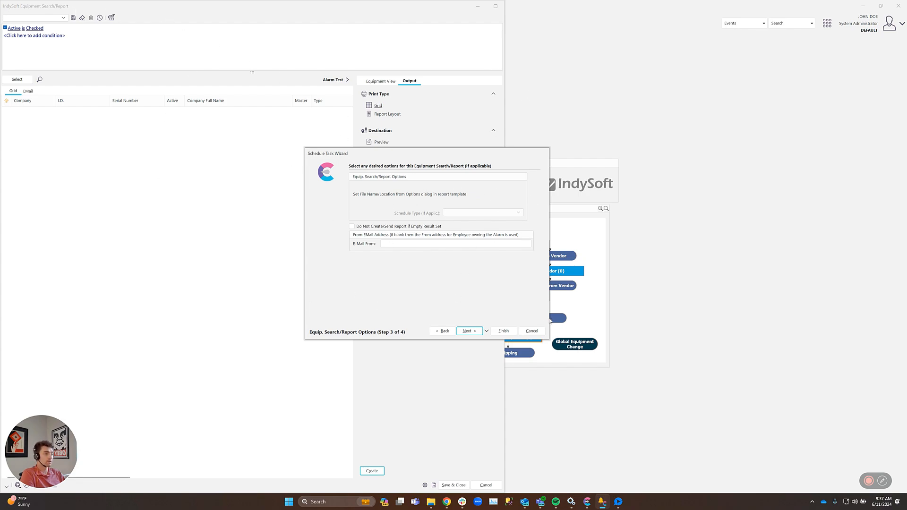
left_click(531, 331)
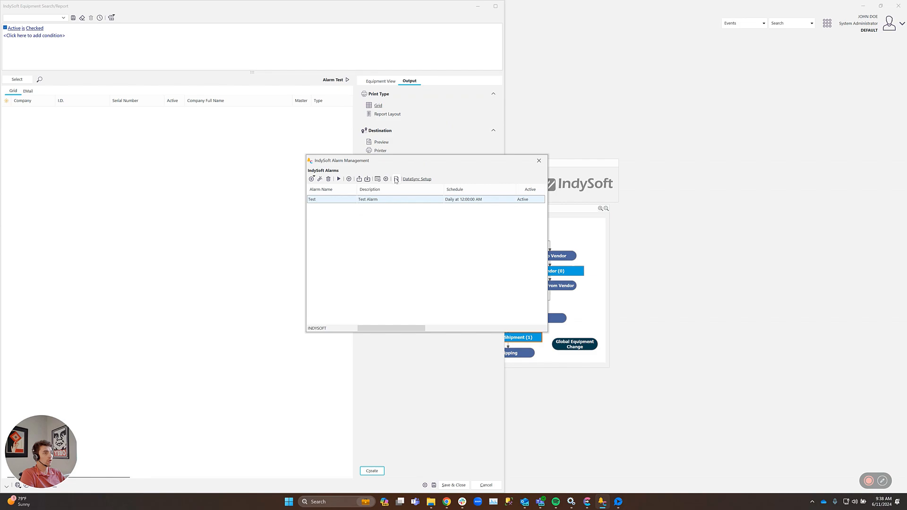
left_click_drag(409, 162, 634, 121)
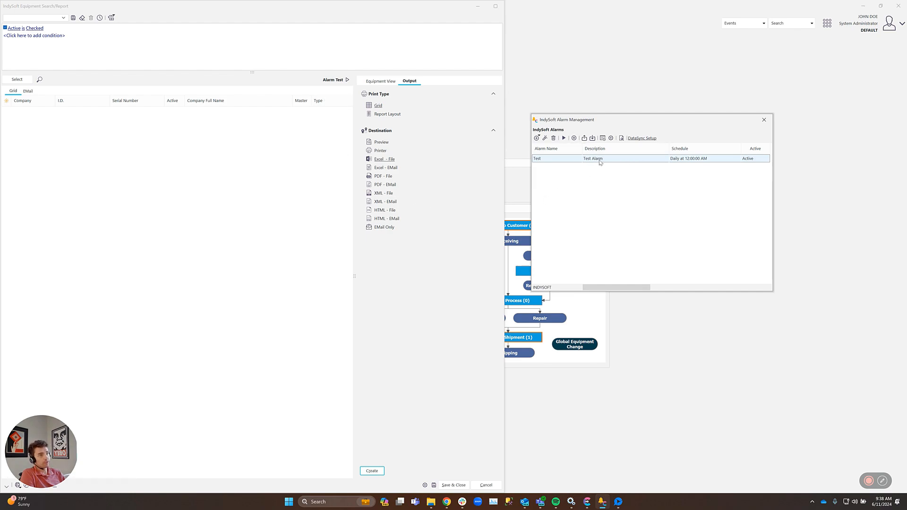
Switch the Alarm Test report's destination back to Excel - EMail and open its EMail Options.
left_click(394, 171)
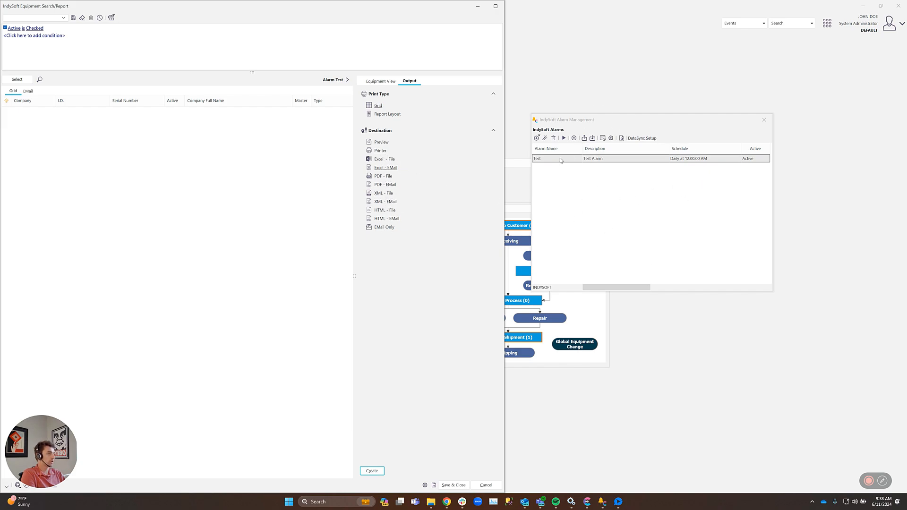
left_click(424, 485)
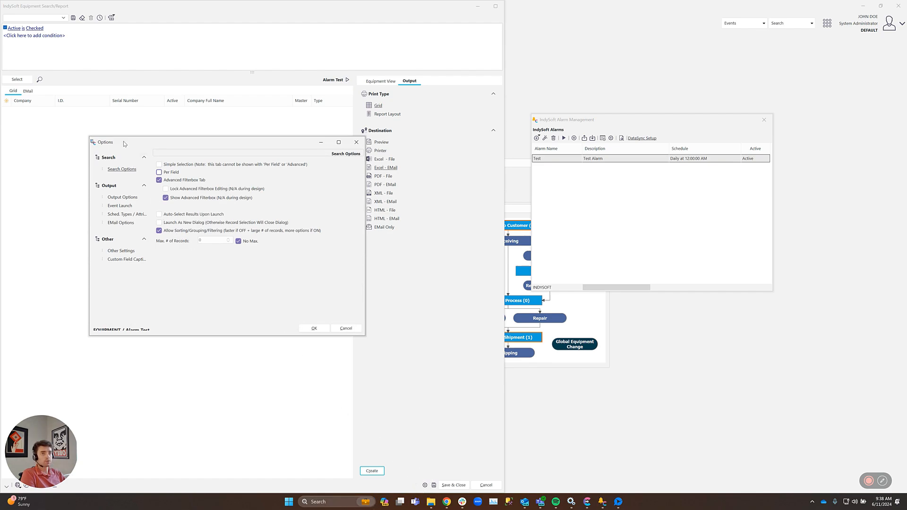
left_click_drag(124, 144, 259, 153)
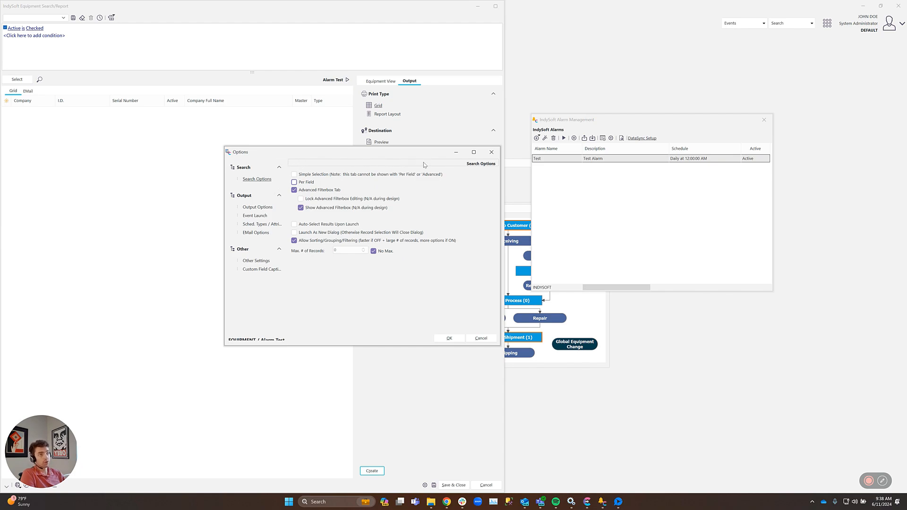
left_click(255, 232)
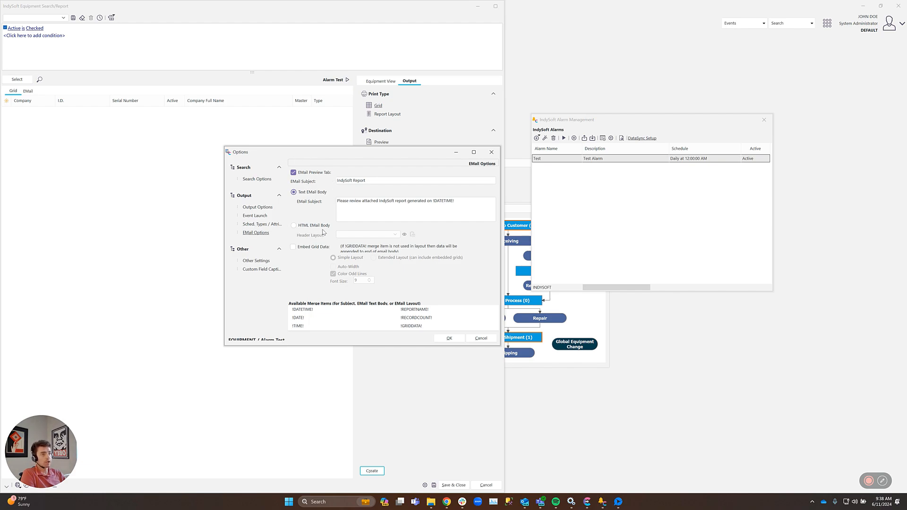
Review the text email body with its date-time merge item and enable Embed Grid Data for the report email.
left_click(321, 194)
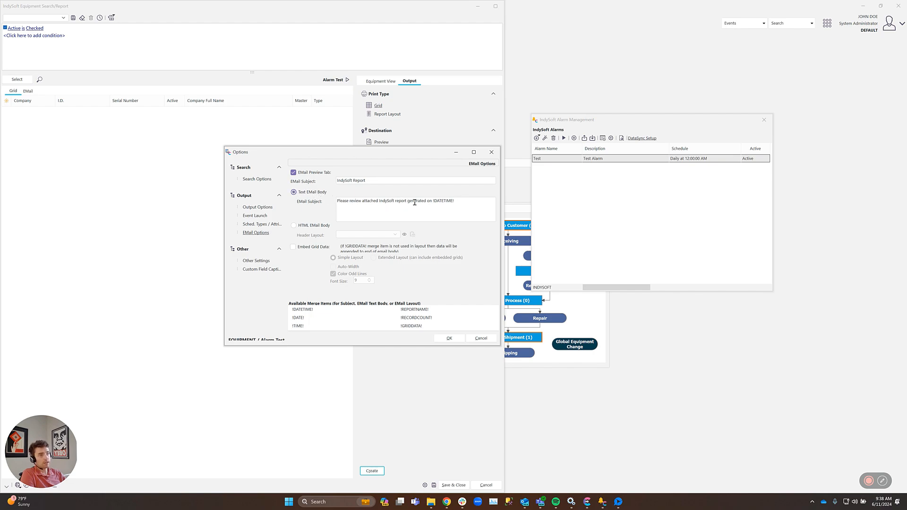
left_click_drag(339, 202, 458, 203)
left_click(465, 203)
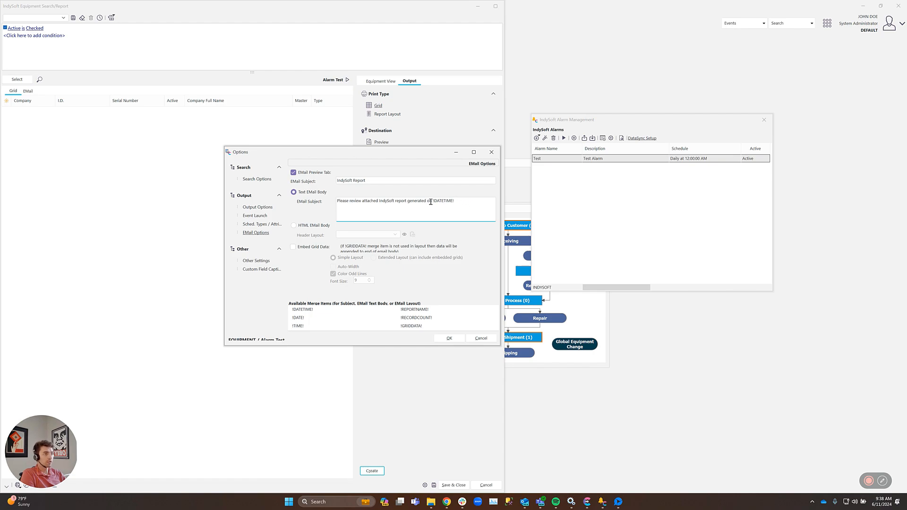
left_click_drag(431, 202, 315, 201)
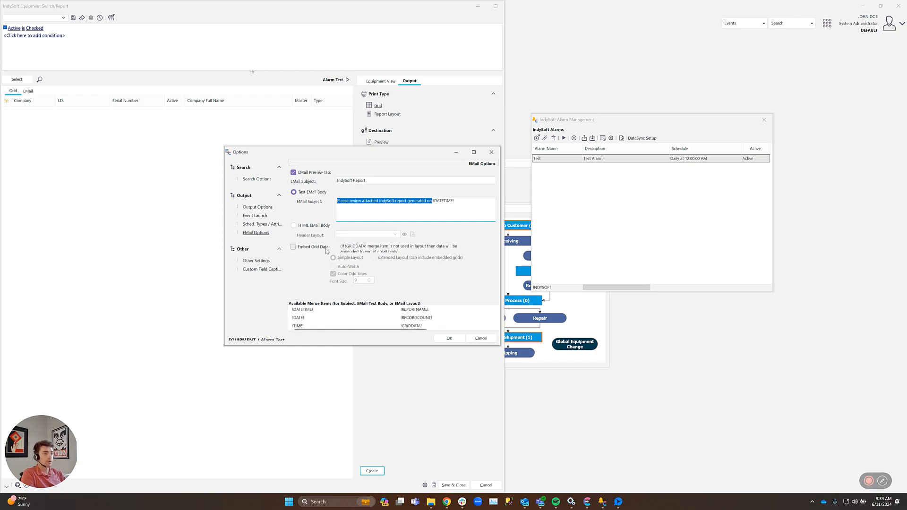
left_click(294, 247)
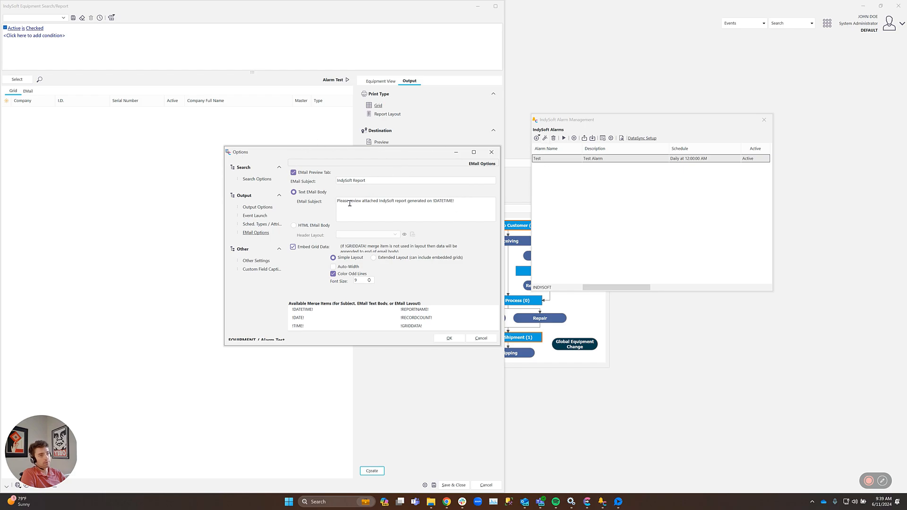
Turn off Embed Grid Data in the report's EMail Options and set the email subject to "Recall Report".
left_click(292, 247)
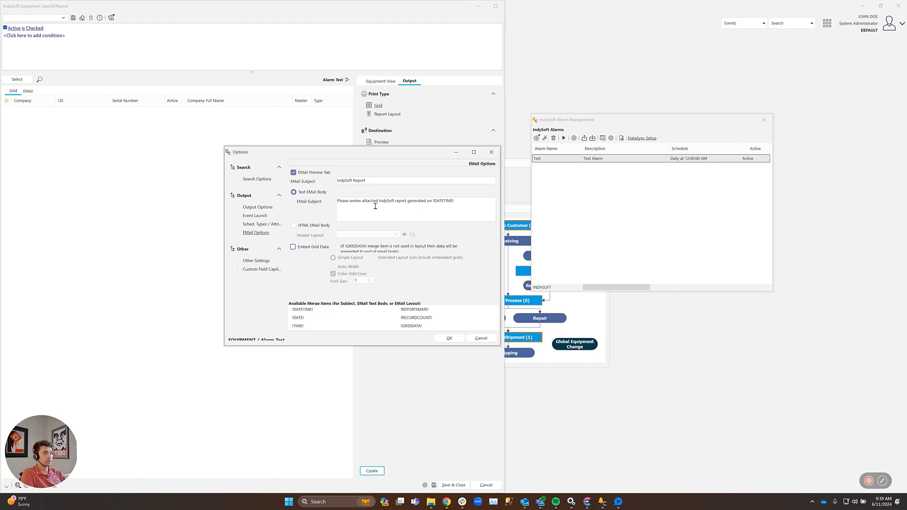
left_click_drag(337, 201, 417, 203)
left_click(453, 205)
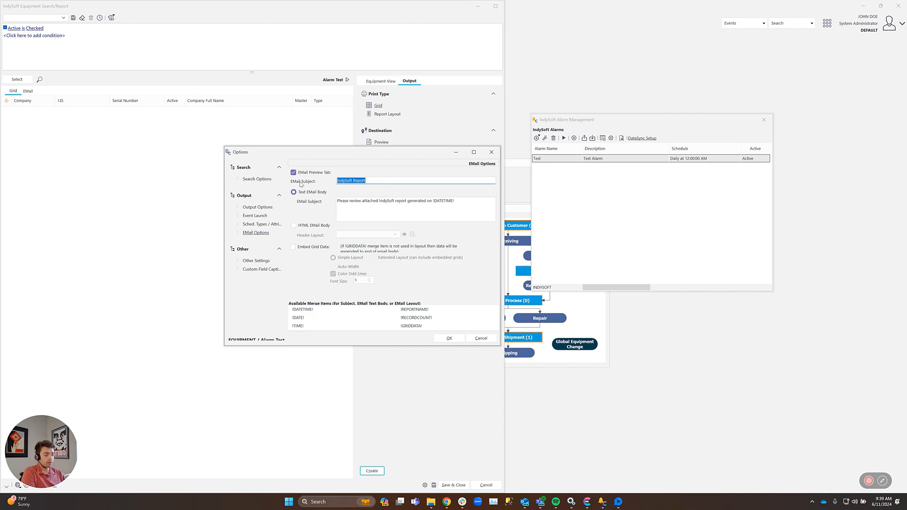
type("Reca")
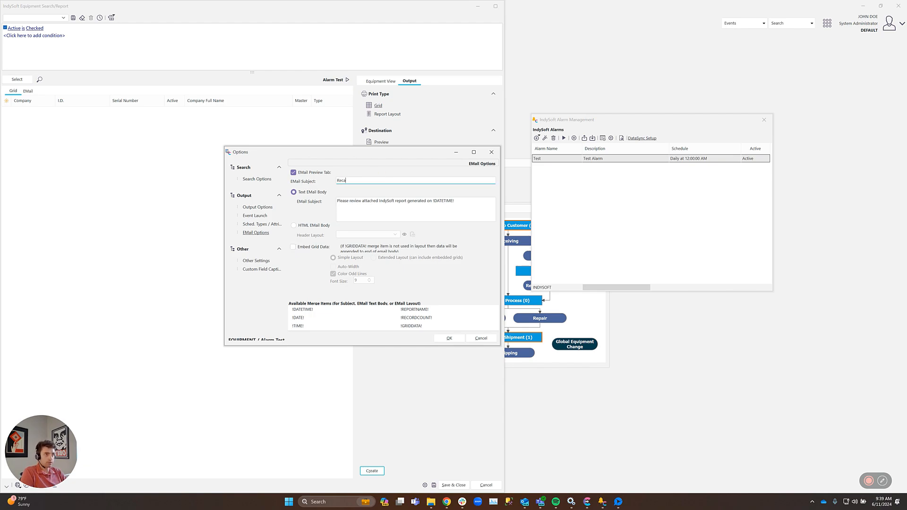
type("ll Report")
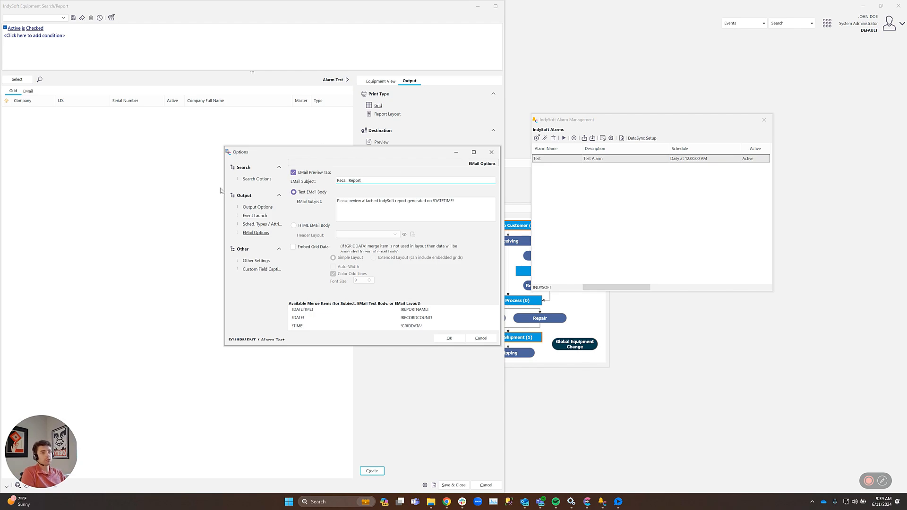
In the report's Output Options, disable every output destination except Excel - EMail.
left_click(255, 208)
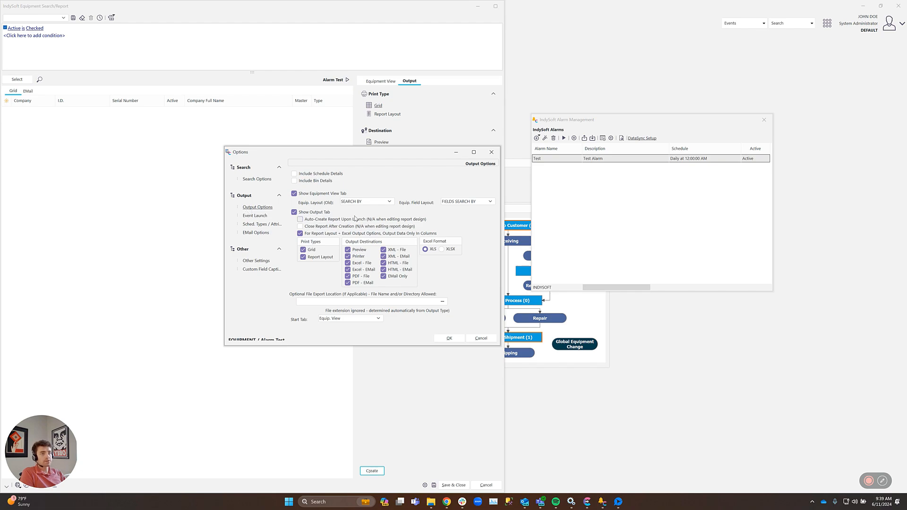
left_click(349, 250)
left_click(348, 263)
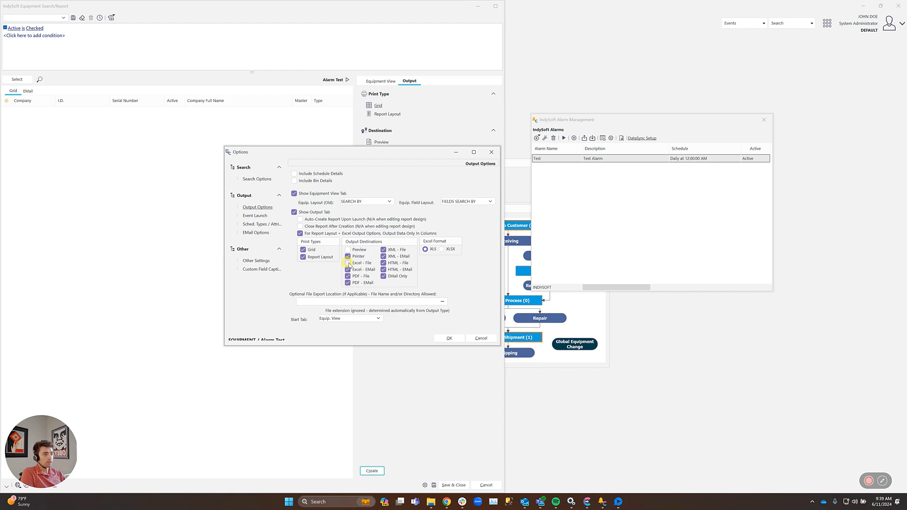
left_click(348, 270)
left_click(348, 257)
left_click(347, 263)
left_click(348, 270)
left_click(348, 277)
left_click(348, 283)
left_click(383, 250)
left_click(383, 257)
left_click(383, 263)
left_click(383, 270)
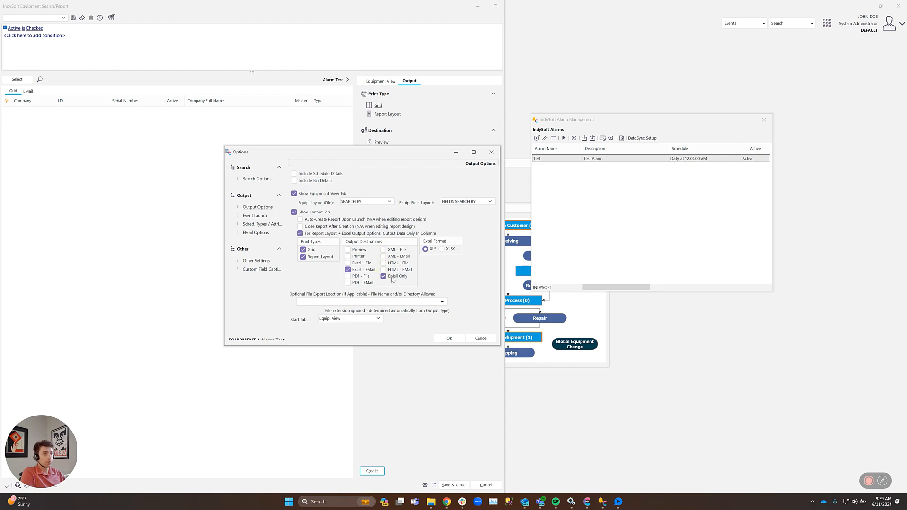
left_click(384, 276)
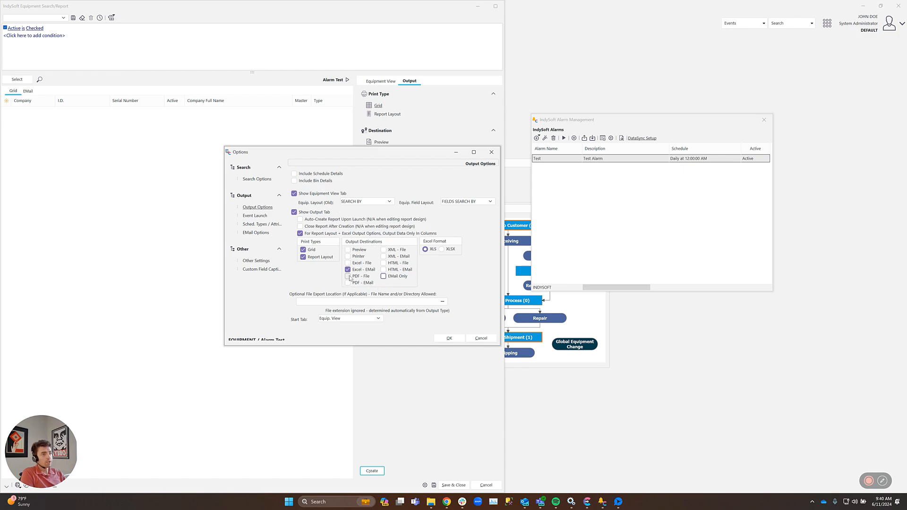
Accept the report options, check the Output destinations, and save and close the Alarm Test report.
left_click_drag(378, 153, 207, 133)
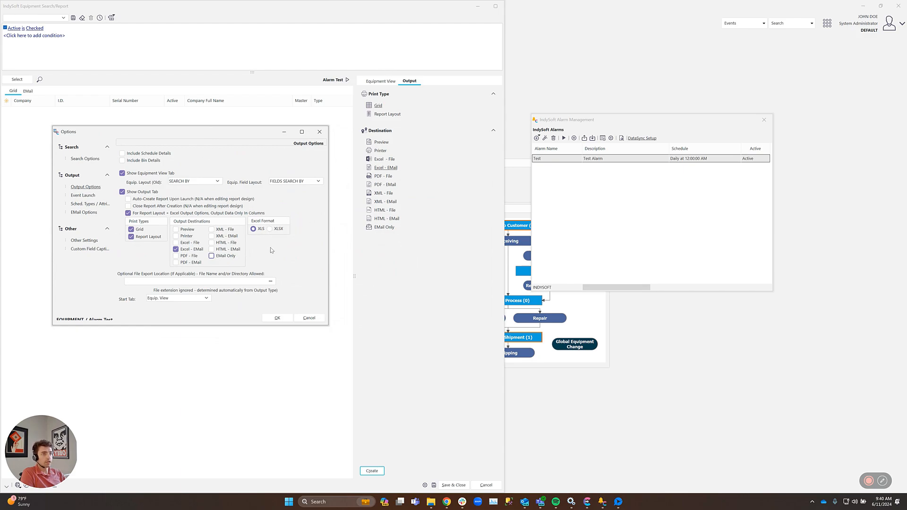
left_click(276, 318)
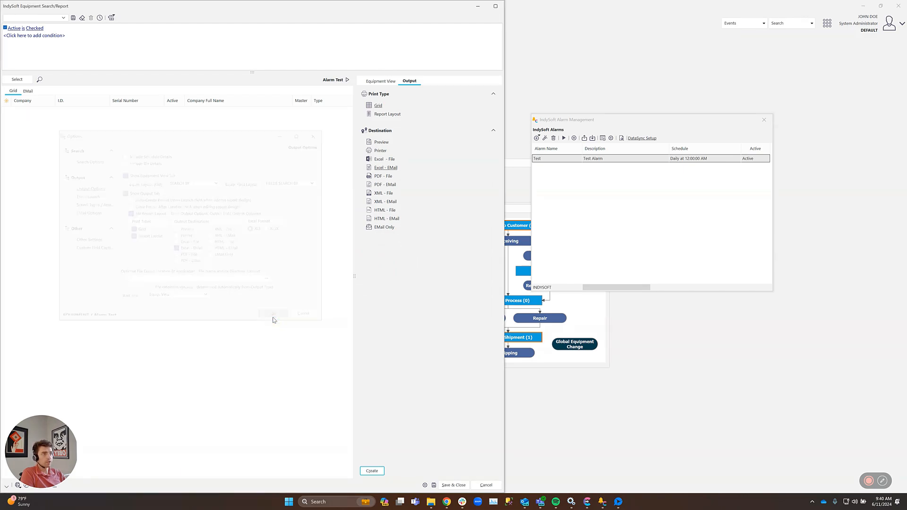
left_click(406, 82)
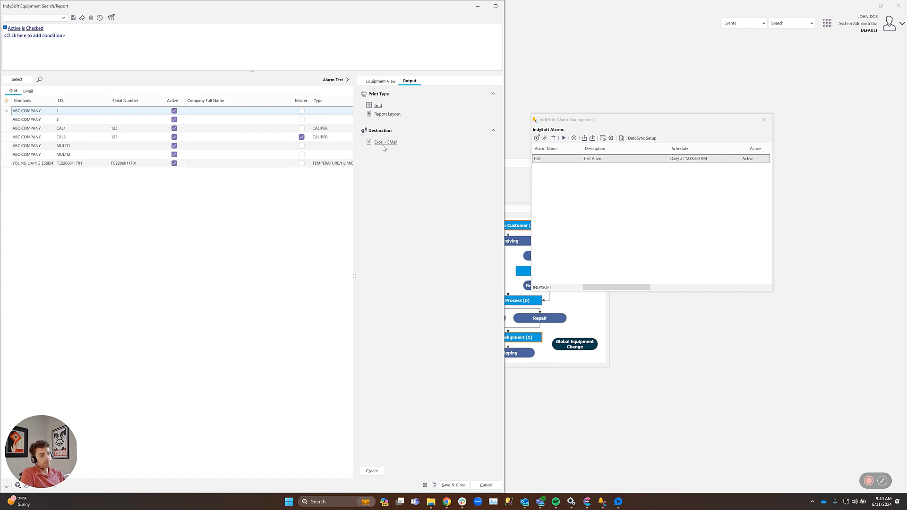
left_click(453, 485)
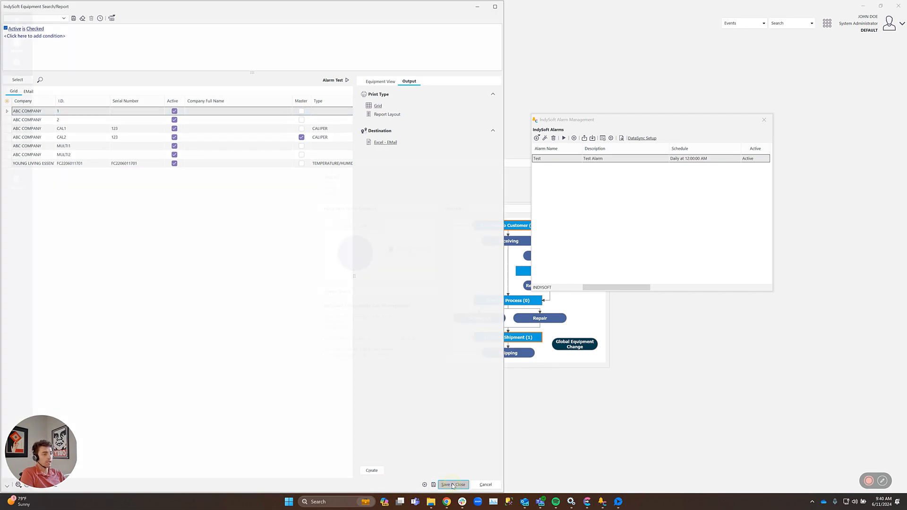
Reopen the Test alarm, go to its Equip. Search/Report Options and open the email recipient chooser.
double_click(582, 160)
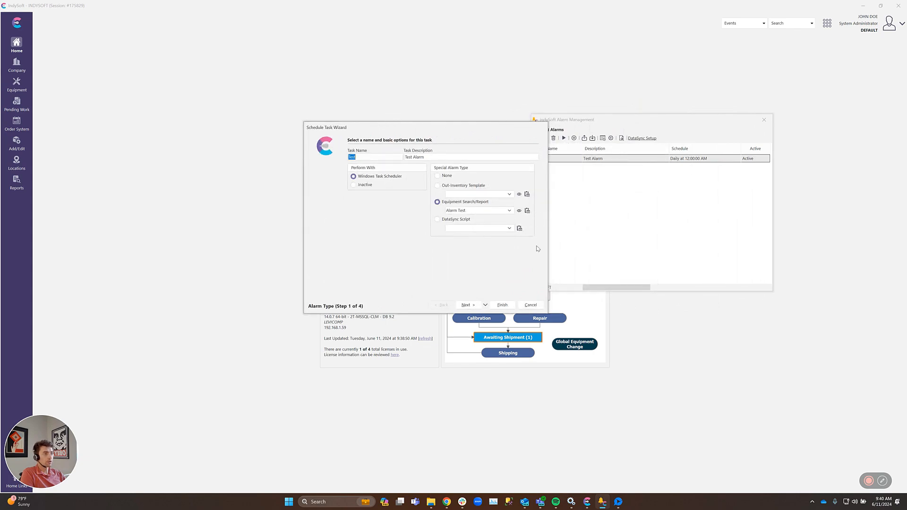
left_click(470, 305)
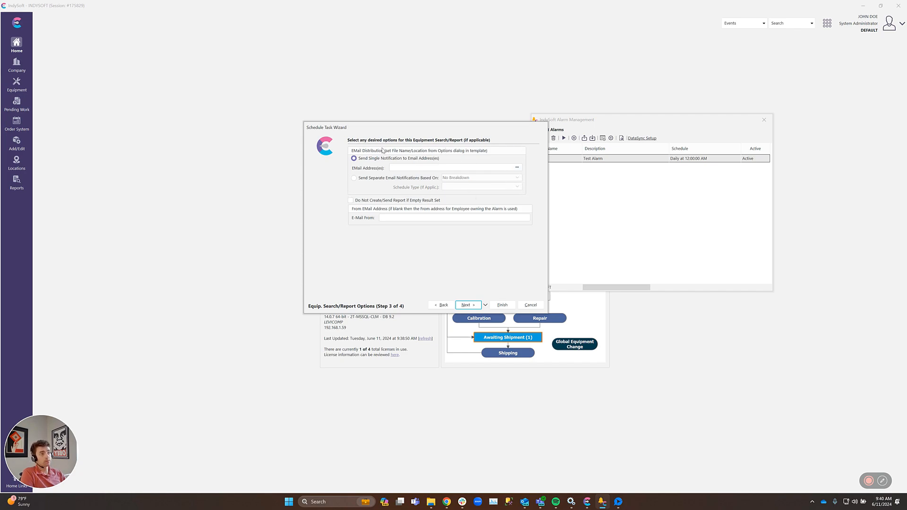
left_click(517, 167)
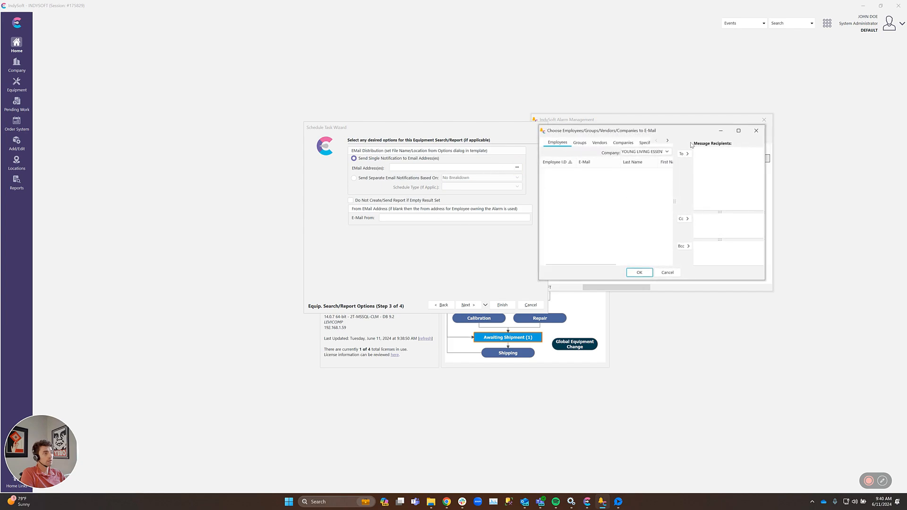
Try adding the ABC COMPANY employee who has an email address as a To recipient.
left_click_drag(538, 185, 627, 187)
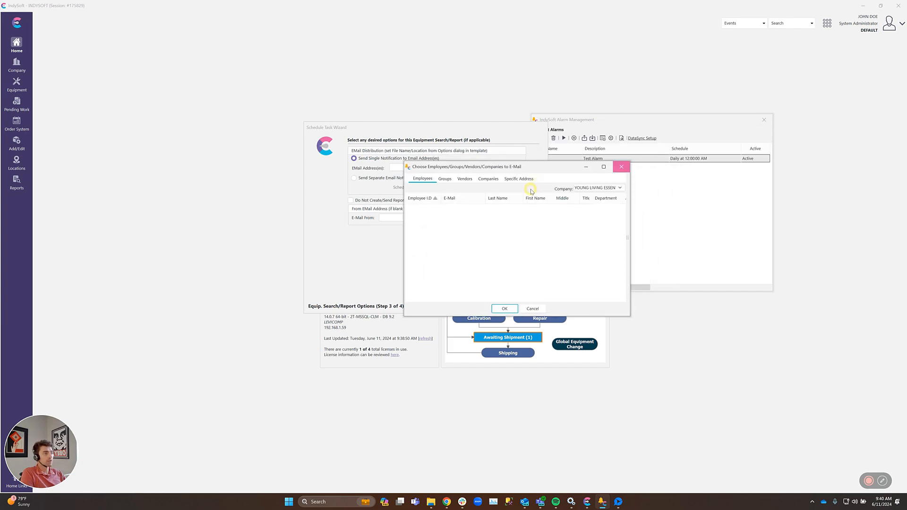
left_click(591, 188)
left_click(590, 196)
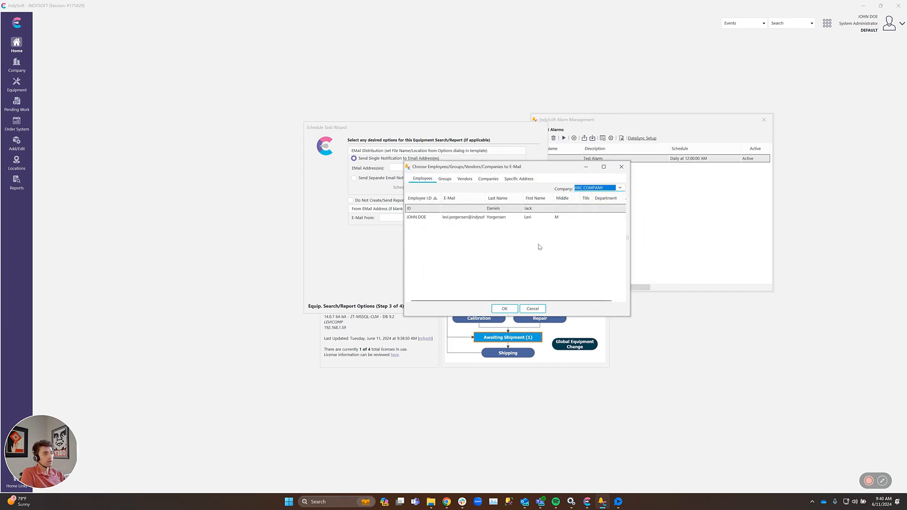
left_click(627, 237)
left_click(438, 219)
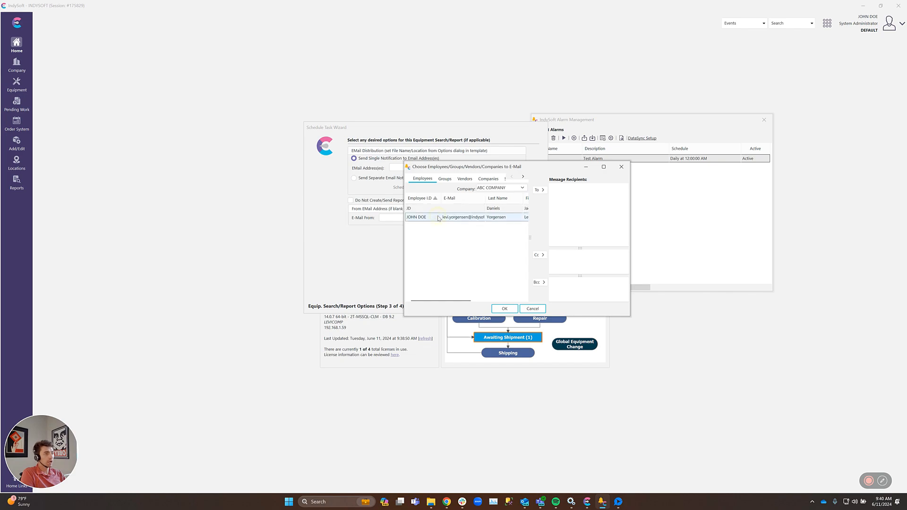
double_click(539, 189)
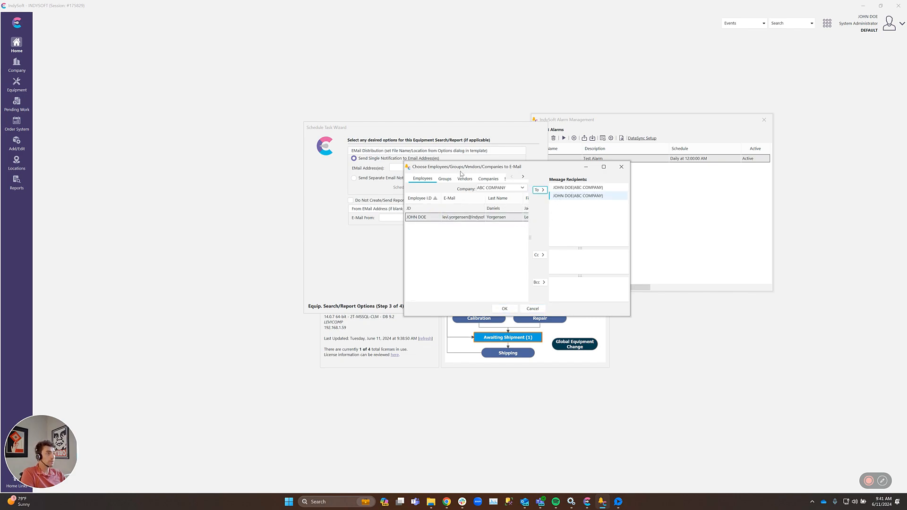
Review the Groups, Vendors, Companies and Specific Address recipient options and cancel the recipient selection.
left_click(445, 179)
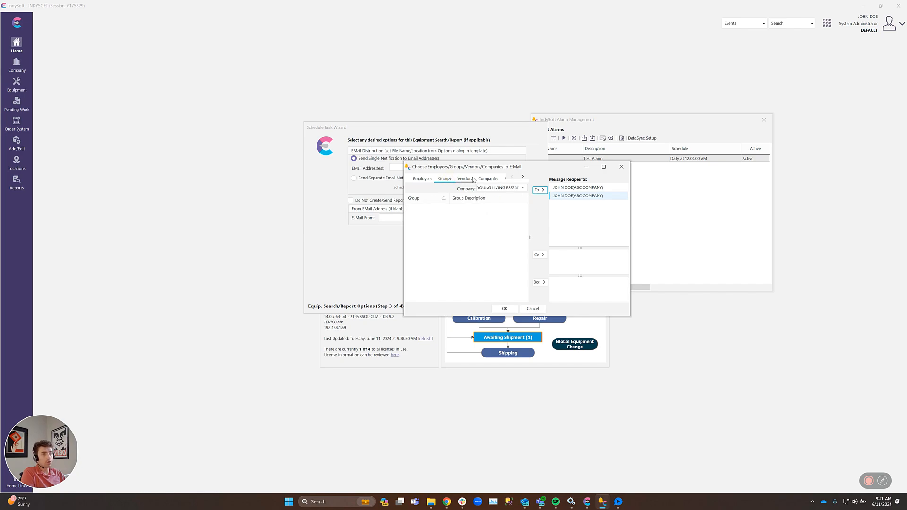
left_click(474, 180)
left_click(485, 180)
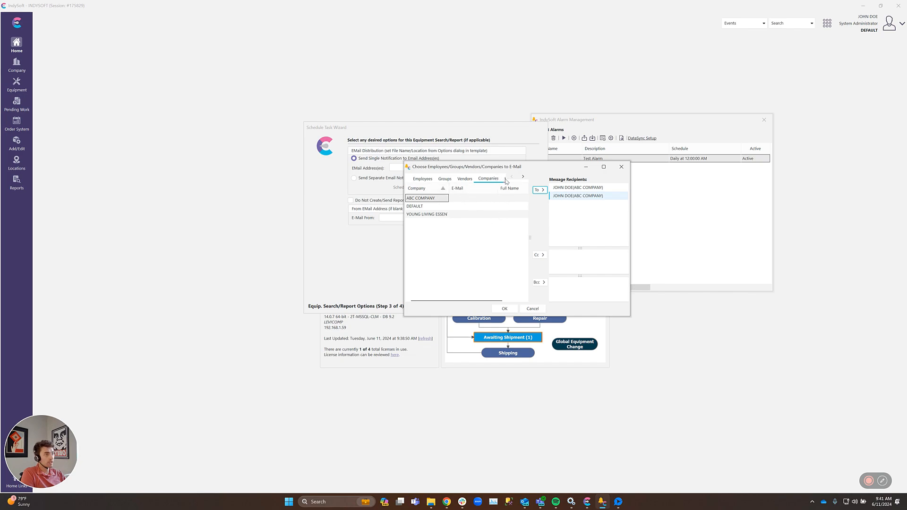
left_click(505, 181)
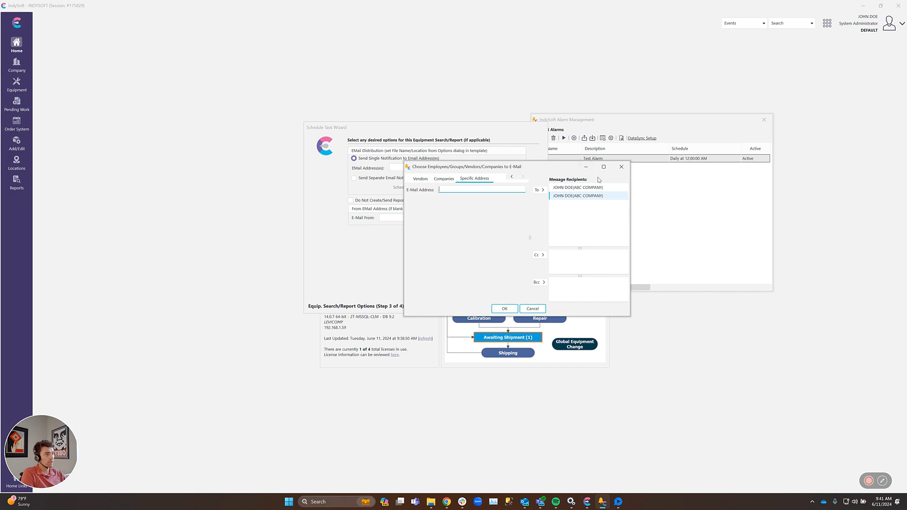
left_click(533, 308)
Add the ABC COMPANY employee with an email address as the alarm's To recipient and finish the Schedule Task Wizard.
left_click(517, 167)
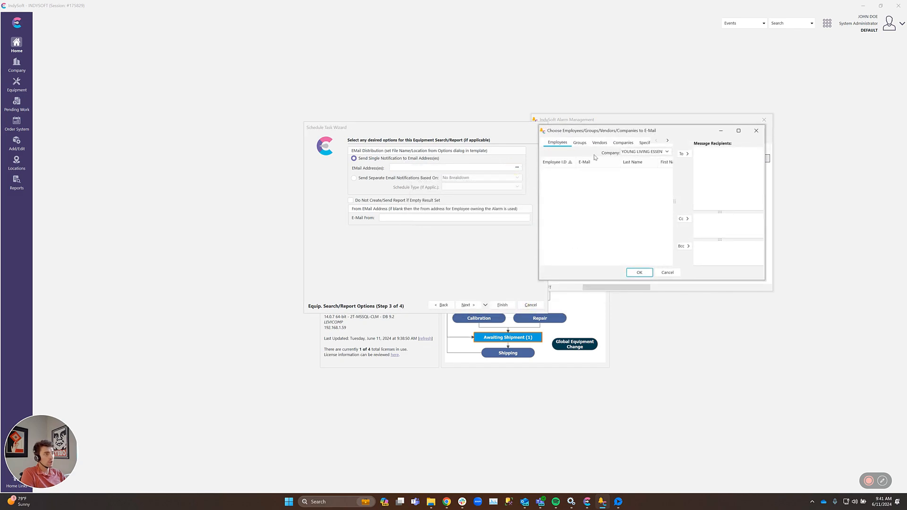
left_click(584, 184)
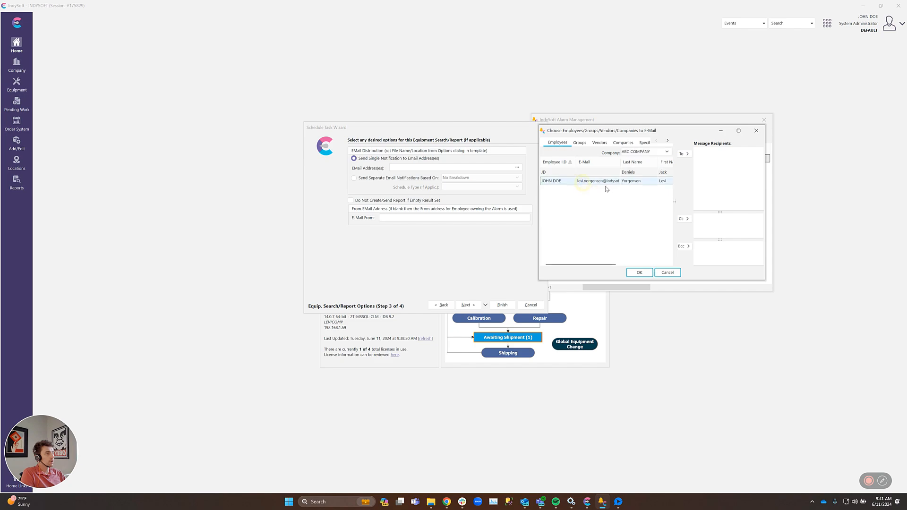
left_click(688, 154)
left_click(639, 273)
left_click(494, 305)
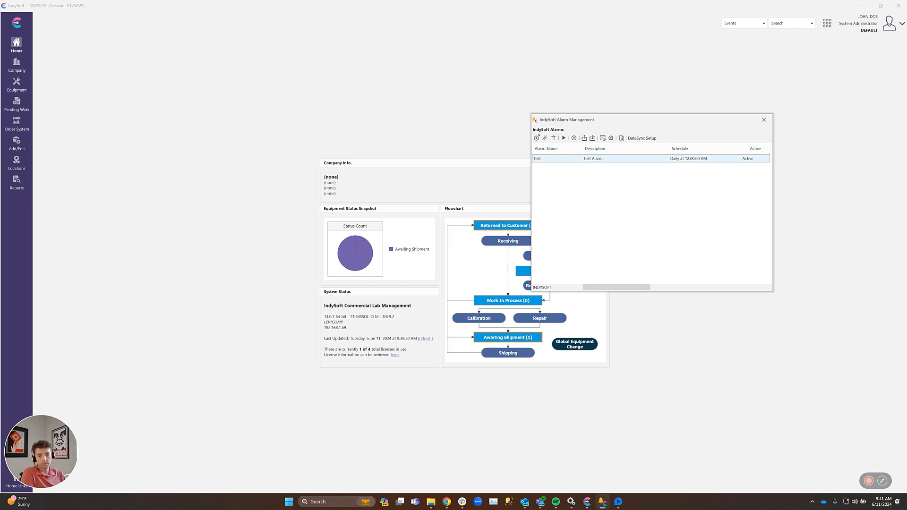
Examine the received Recall Report email's subject and generation date-time, and open its attached Alarm Test Excel file.
left_click_drag(0, 93, 276, 92)
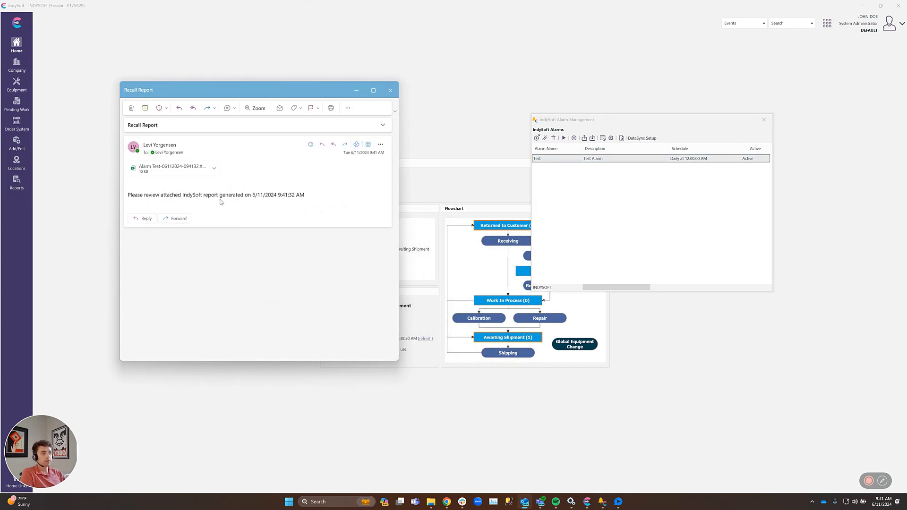
left_click_drag(254, 195, 305, 196)
left_click(207, 183)
left_click_drag(129, 125, 91, 126)
left_click(166, 129)
left_click(188, 127)
left_click(164, 170)
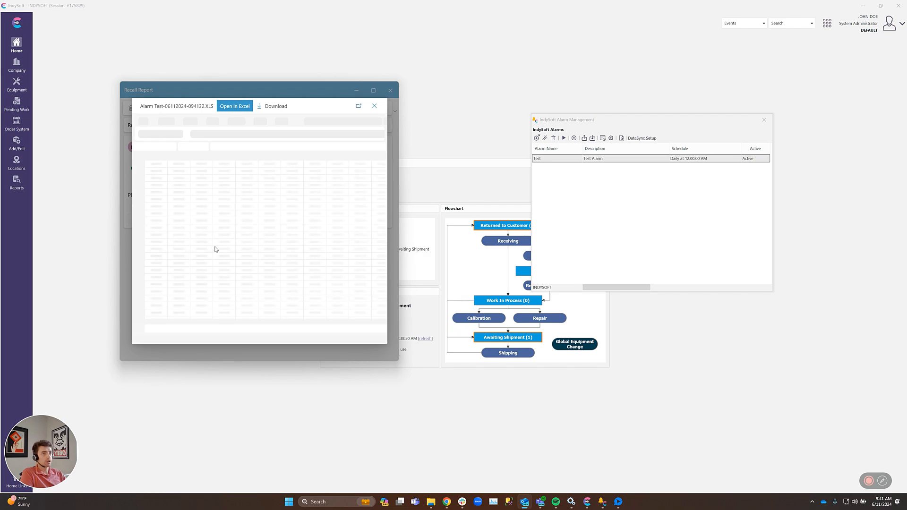